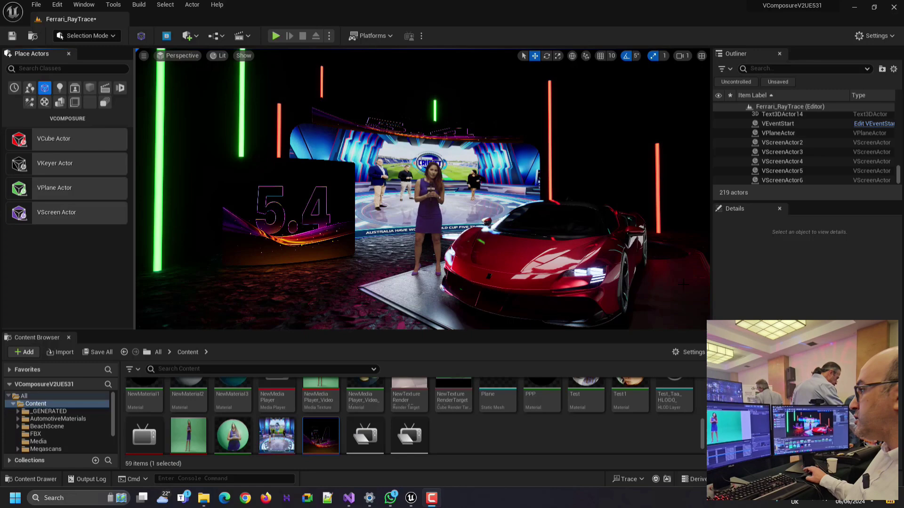
Step: Fly toward the presenter and Ferrari, then resize the green-screen Media Player window
mouse_move(424, 212)
left_mouse_down()
mouse_move(438, 281)
mouse_move(558, 327)
left_mouse_up()
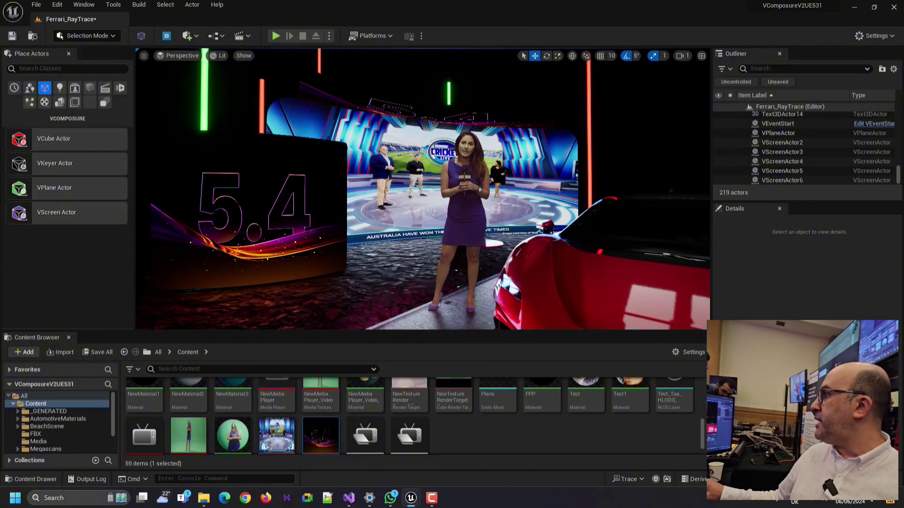
mouse_move(366, 277)
left_mouse_down()
mouse_move(366, 223)
mouse_move(367, 438)
left_mouse_up()
left_click_drag(346, 64, 598, 87)
Step: Move the Media Player aside, frame the set, and select the curved cricket screen
left_click_drag(520, 85, 691, 84)
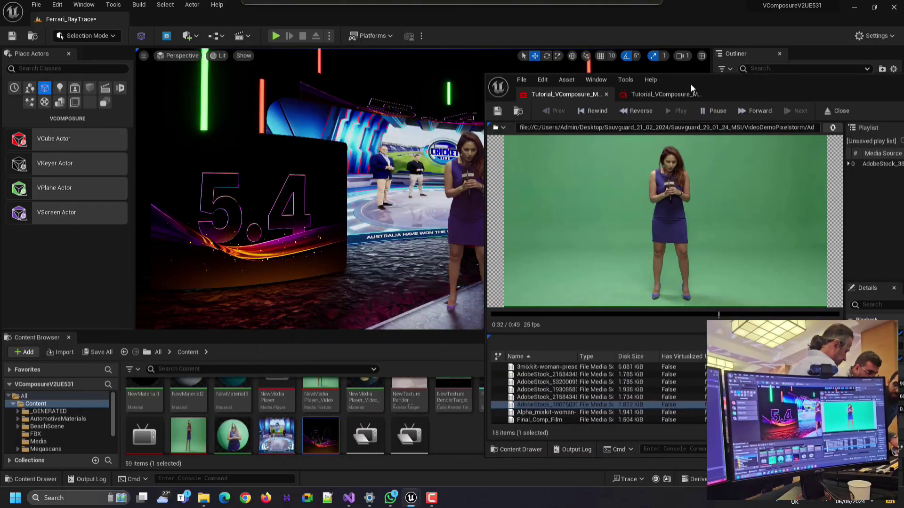
right_click_drag(311, 212, 367, 212)
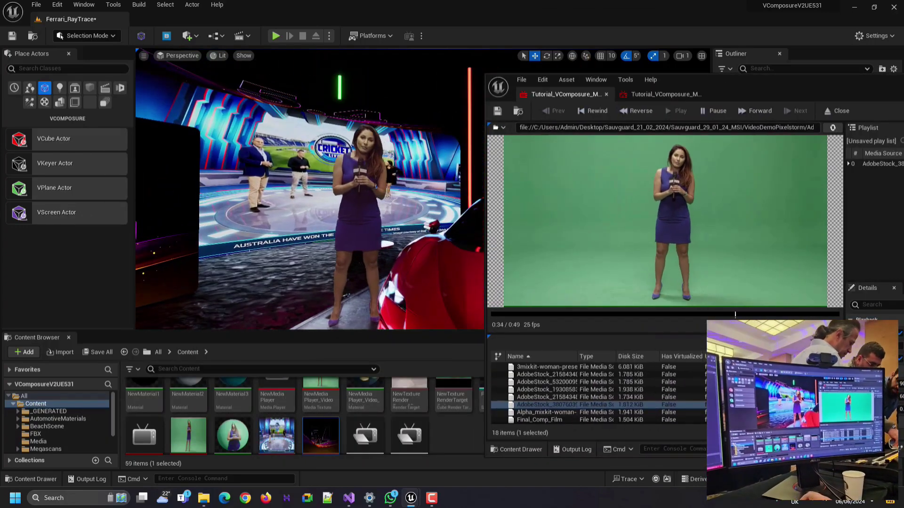
mouse_move(311, 212)
right_mouse_down()
mouse_move(268, 211)
mouse_move(353, 212)
mouse_move(311, 212)
right_mouse_up()
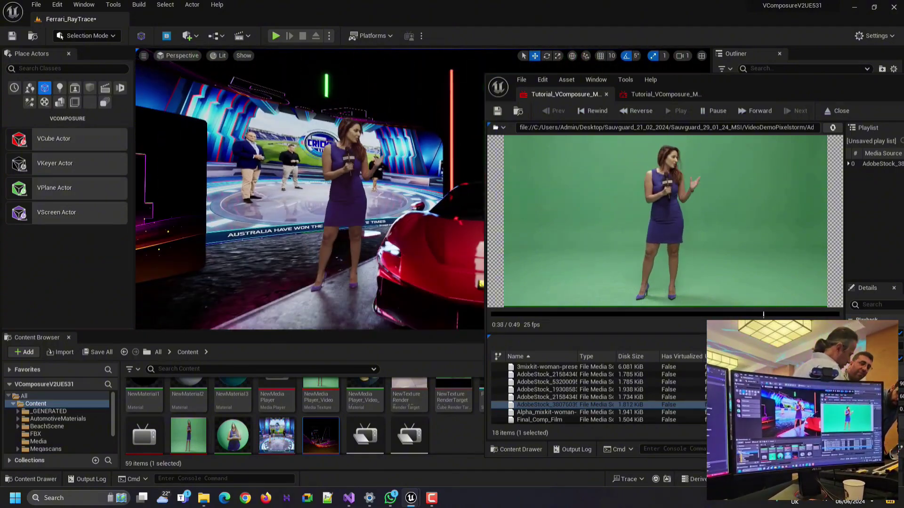
right_click_drag(342, 298, 311, 296)
mouse_move(331, 172)
right_mouse_down()
mouse_move(340, 172)
mouse_move(318, 169)
right_mouse_up()
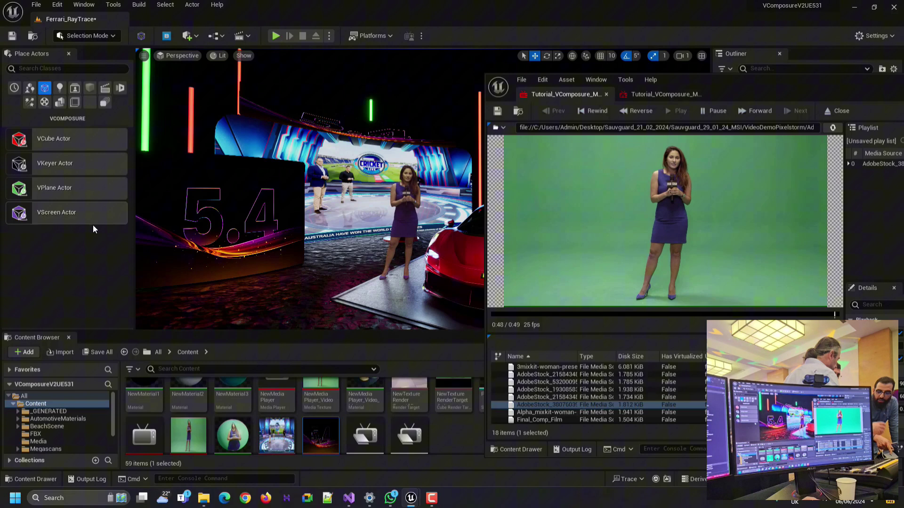
right_click_drag(325, 170, 304, 169)
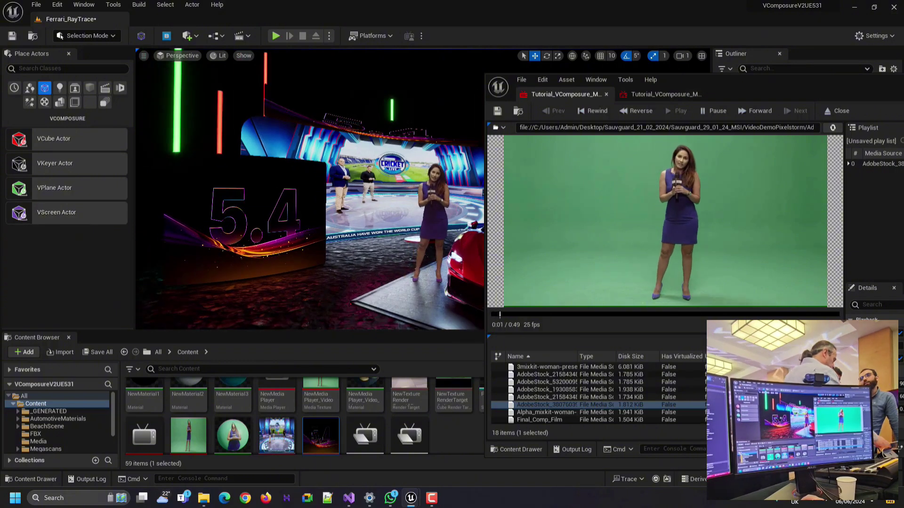
scroll(374, 165, "up", 1)
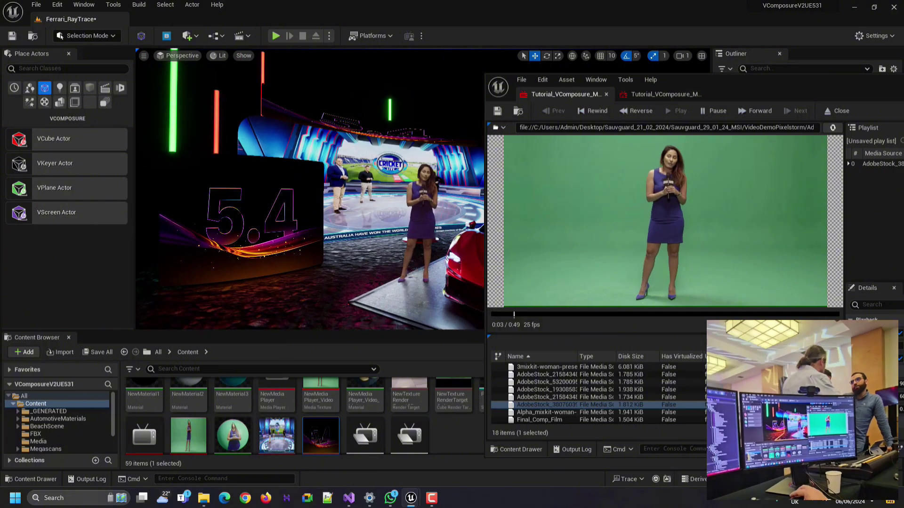
left_click(373, 163)
left_click(388, 212)
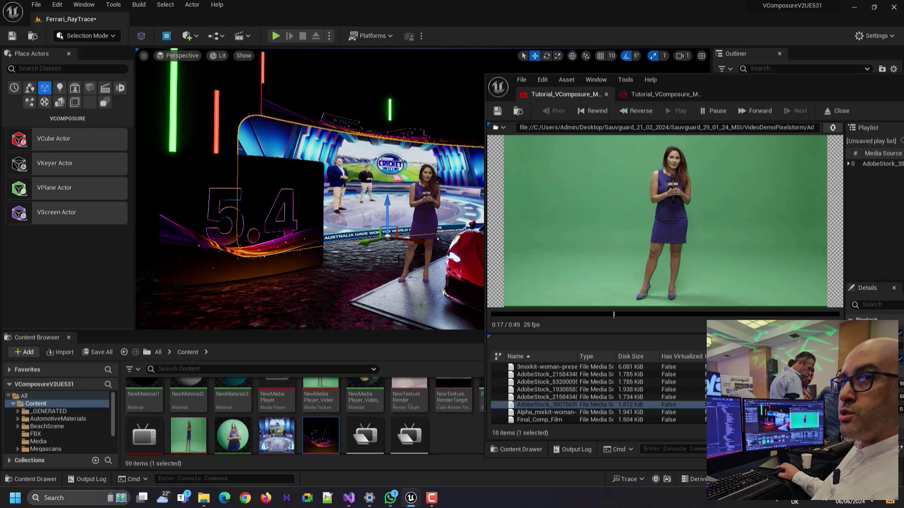
scroll(398, 258, "up", 3)
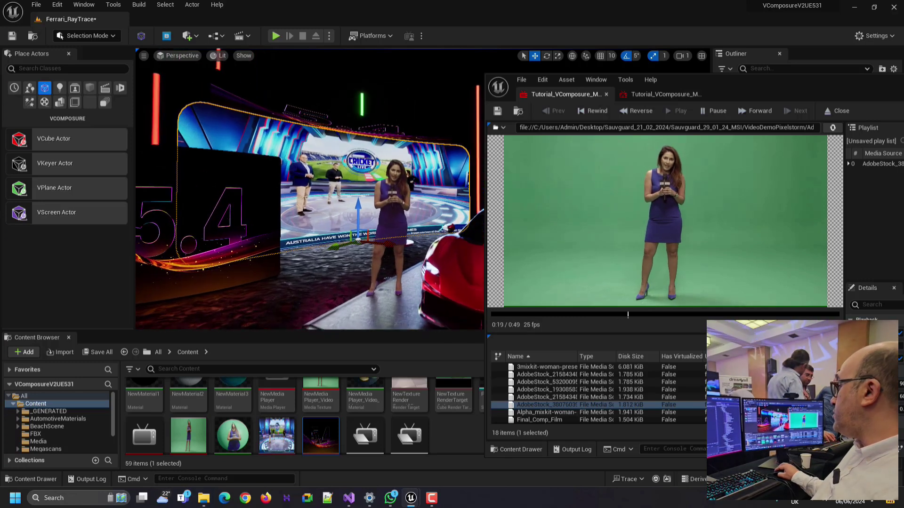
scroll(312, 215, "up", 2)
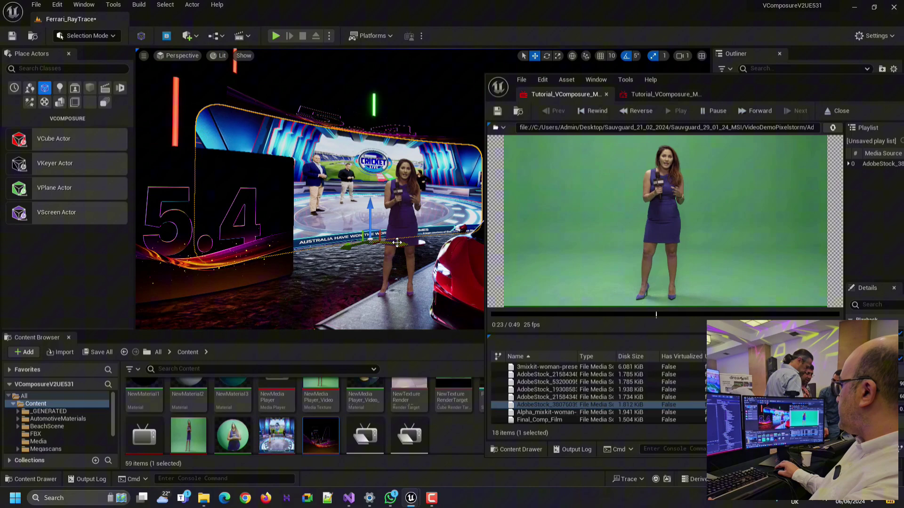
scroll(393, 243, "up", 2)
scroll(393, 243, "up", 2)
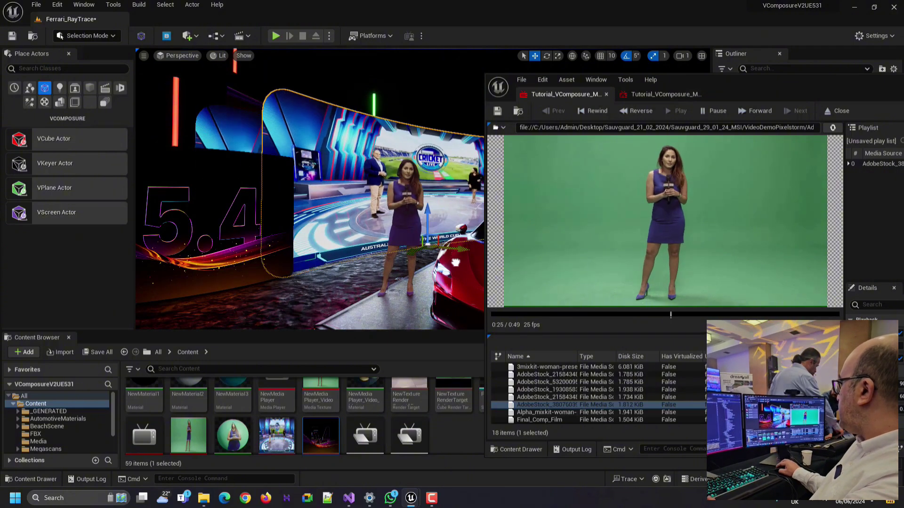
Step: Minimize the Media Player and show VScreenActor7's VScreen Mesh settings
left_click_drag(855, 82, 731, 82)
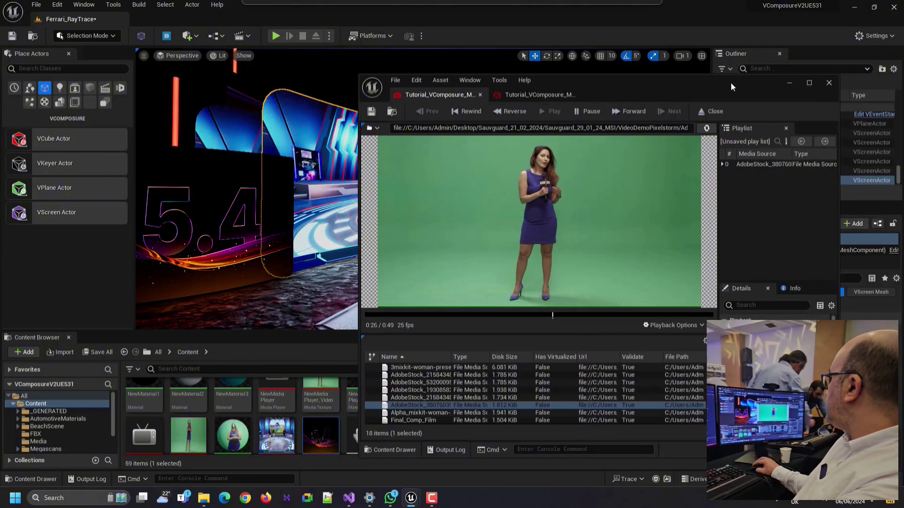
left_click(789, 82)
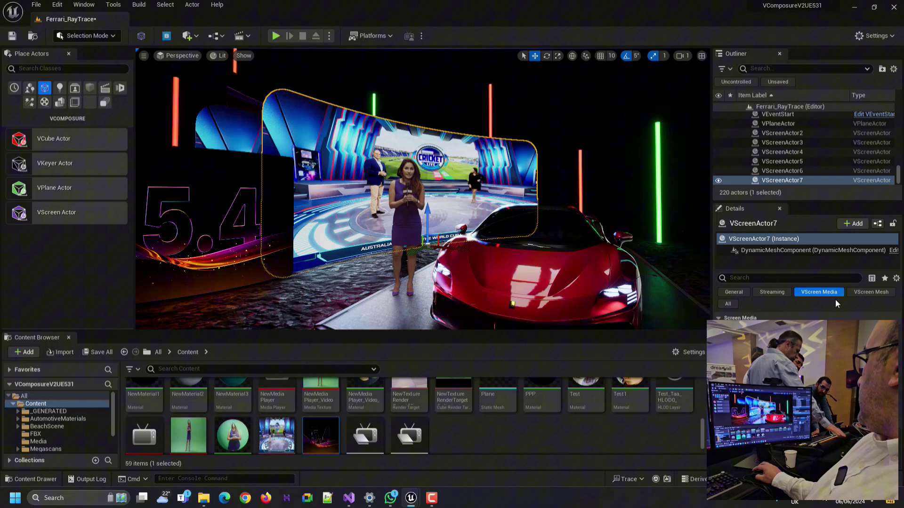
left_click(859, 292)
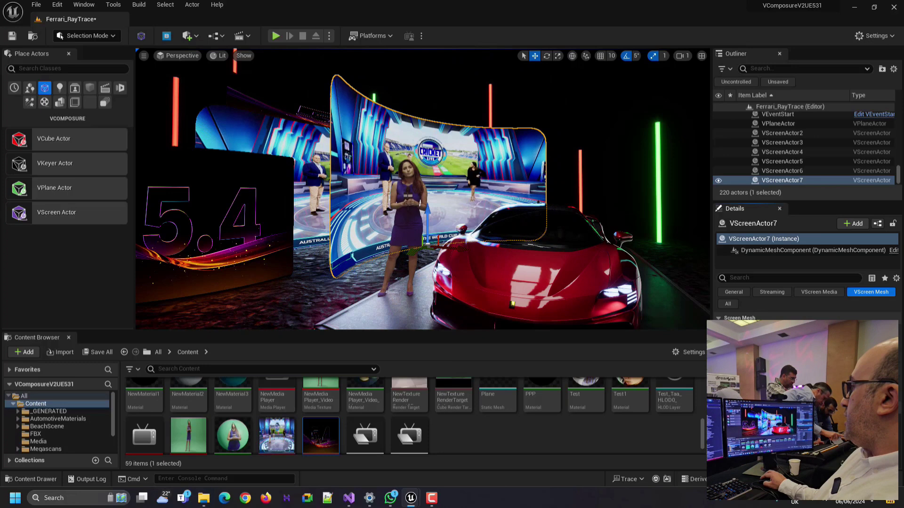
Step: Rotate the curved screen about 45 degrees, then select the keyed presenter plane VPlaneActor
left_click(546, 56)
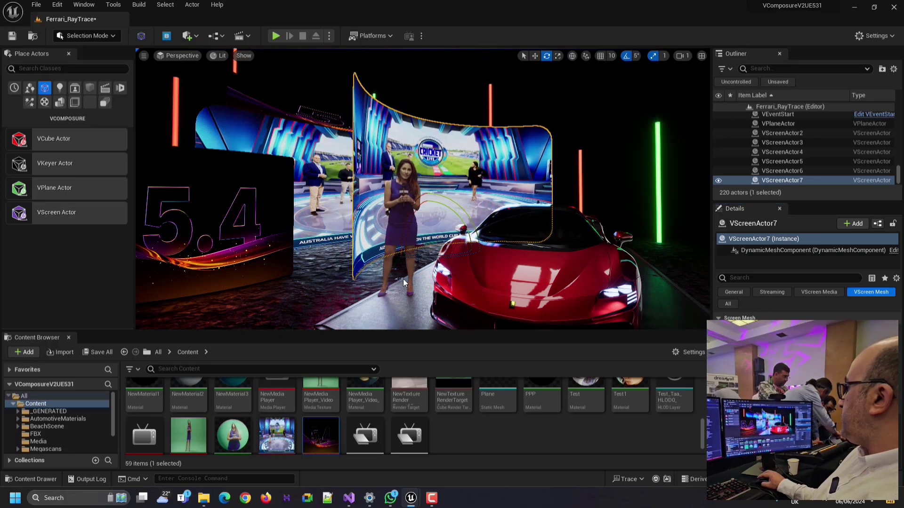
mouse_move(474, 244)
left_mouse_down()
mouse_move(459, 266)
mouse_move(478, 263)
left_mouse_up()
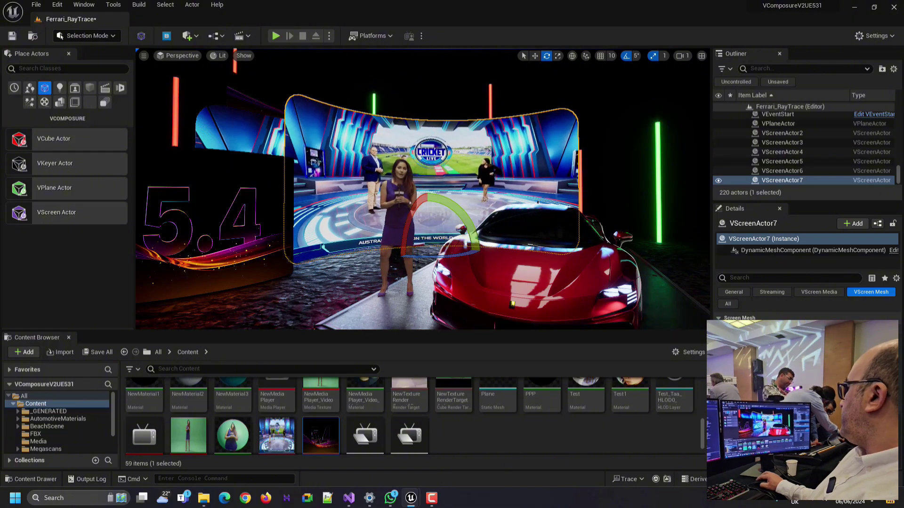
right_click_drag(425, 212, 483, 280)
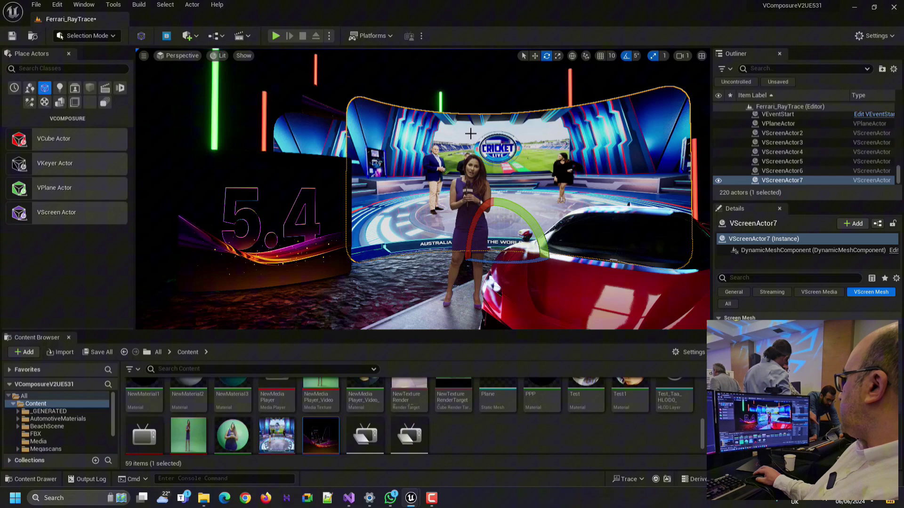
left_click(480, 167)
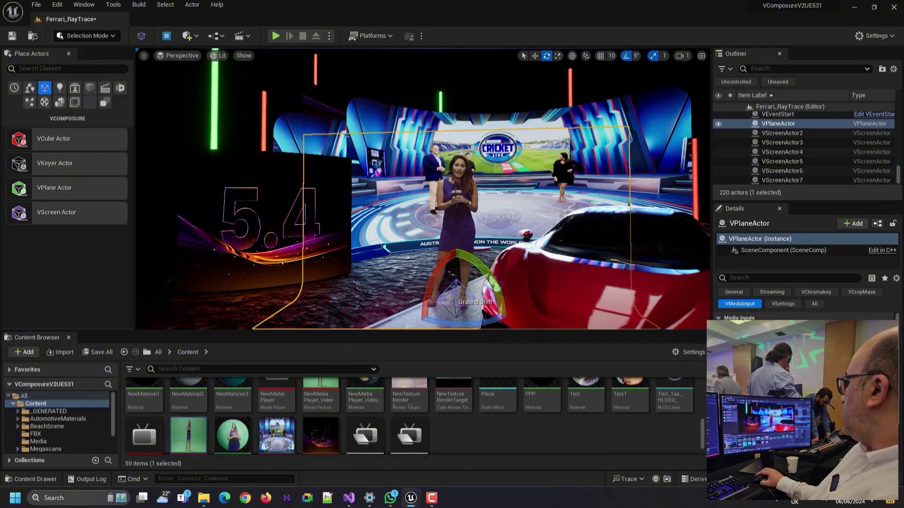
Step: Assign the green-screen clip to VScreenActor7's VScreen Media and view the presenters and car
left_click(538, 141)
mouse_move(187, 434)
left_mouse_down()
mouse_move(217, 436)
mouse_move(191, 451)
left_mouse_up()
left_click(818, 291)
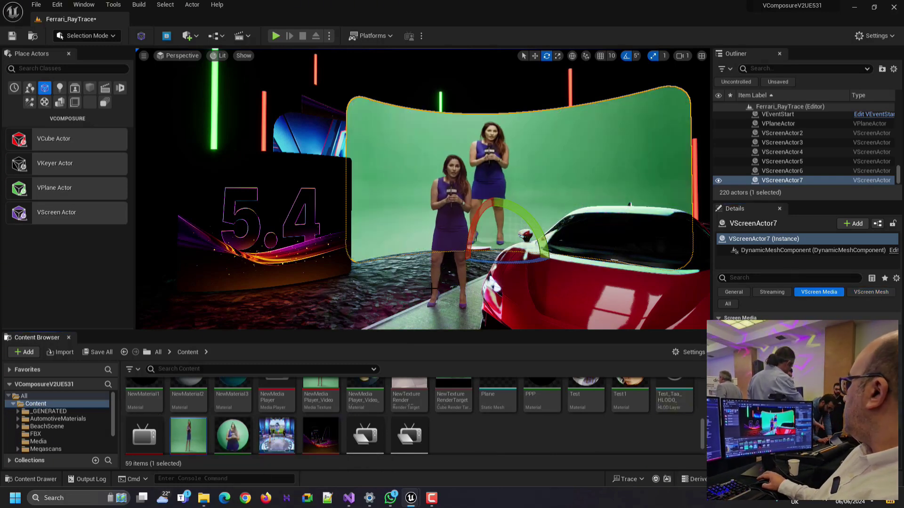
scroll(423, 190, "up", 3)
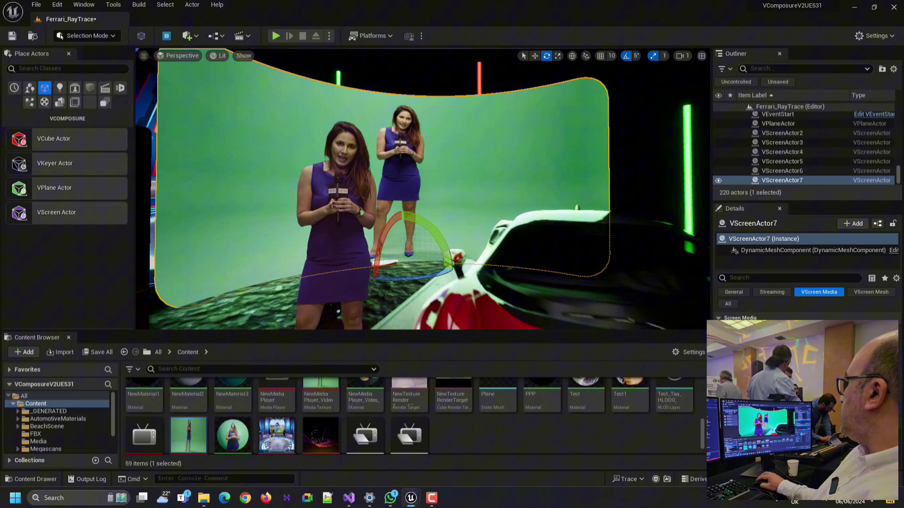
scroll(422, 189, "up", 3)
scroll(422, 190, "up", 3)
scroll(422, 189, "up", 2)
scroll(451, 228, "up", 2)
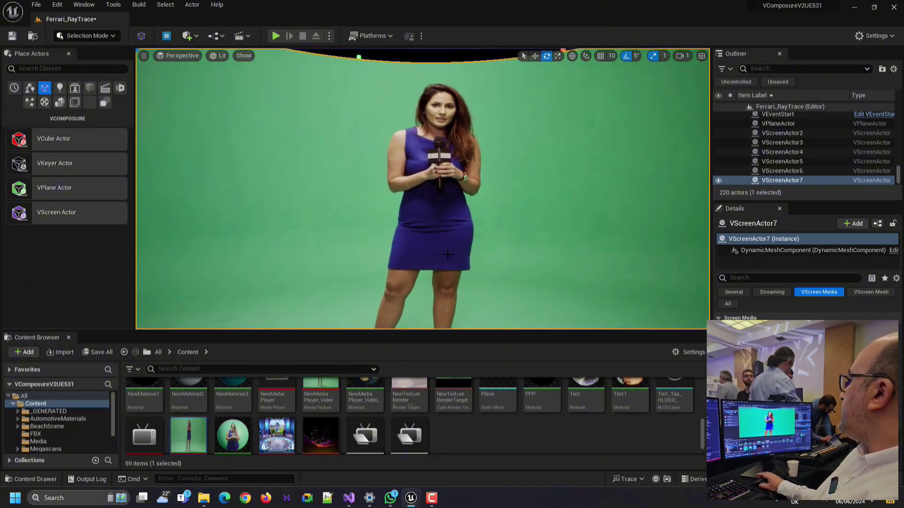
scroll(450, 227, "down", 1)
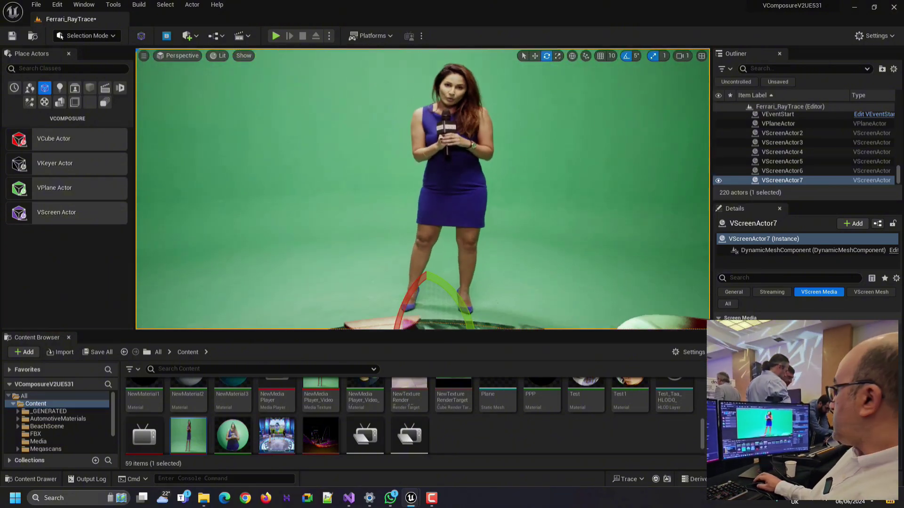
scroll(451, 227, "down", 2)
scroll(451, 227, "down", 2)
scroll(450, 227, "down", 2)
right_click_drag(451, 227, 537, 228)
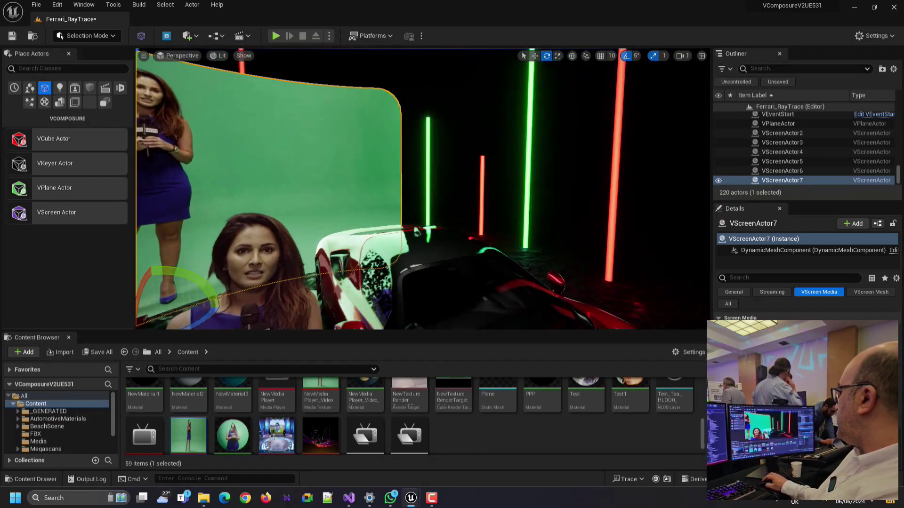
right_click_drag(451, 225, 451, 229)
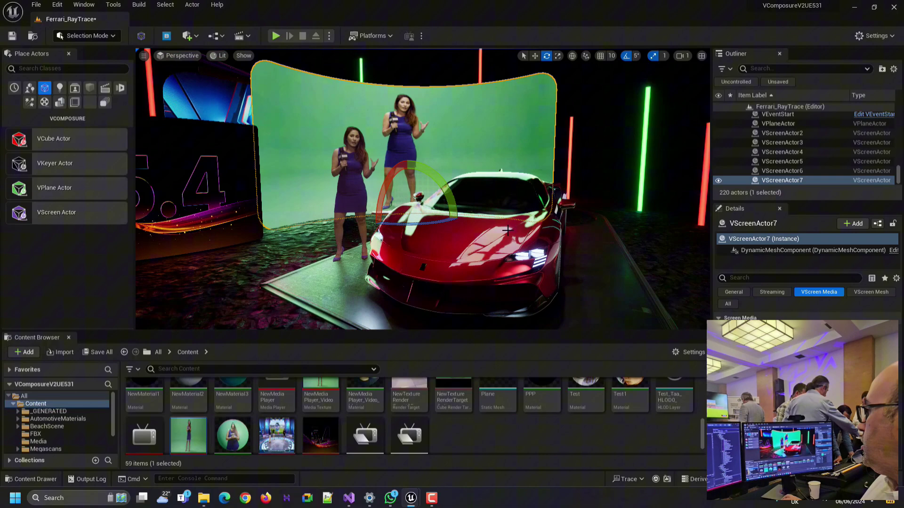
right_click_drag(507, 230, 507, 230)
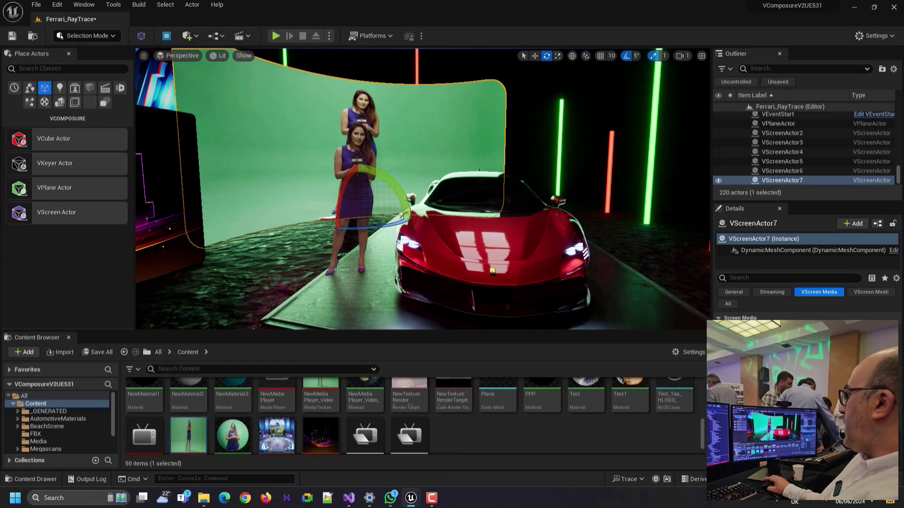
left_click(507, 229)
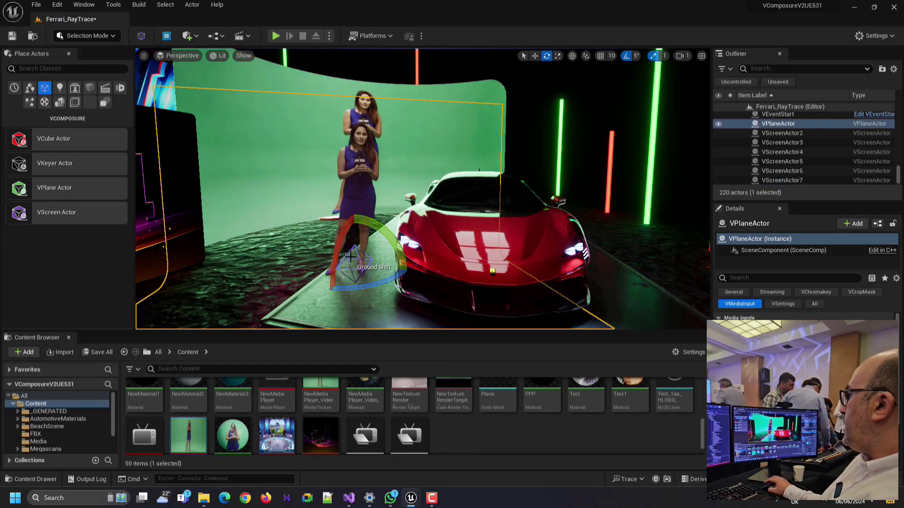
right_click_drag(508, 229, 507, 230)
right_click_drag(439, 273, 439, 274)
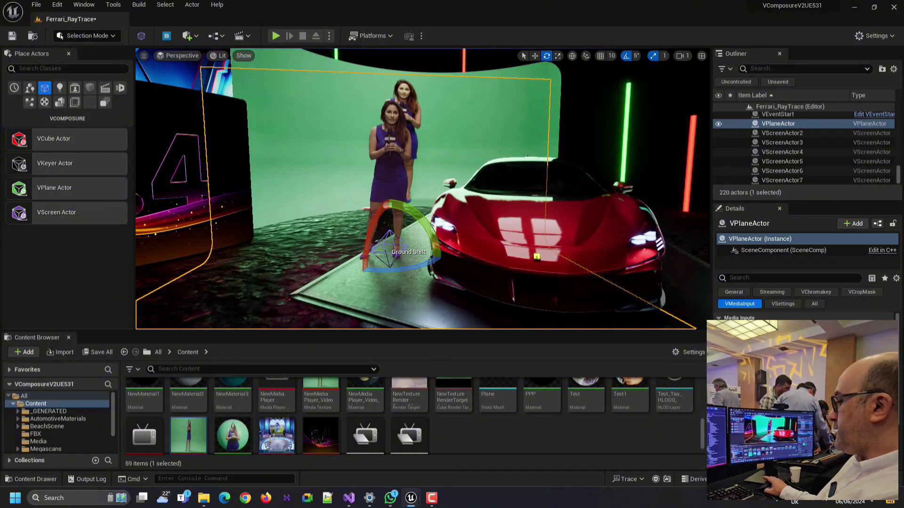
key("g")
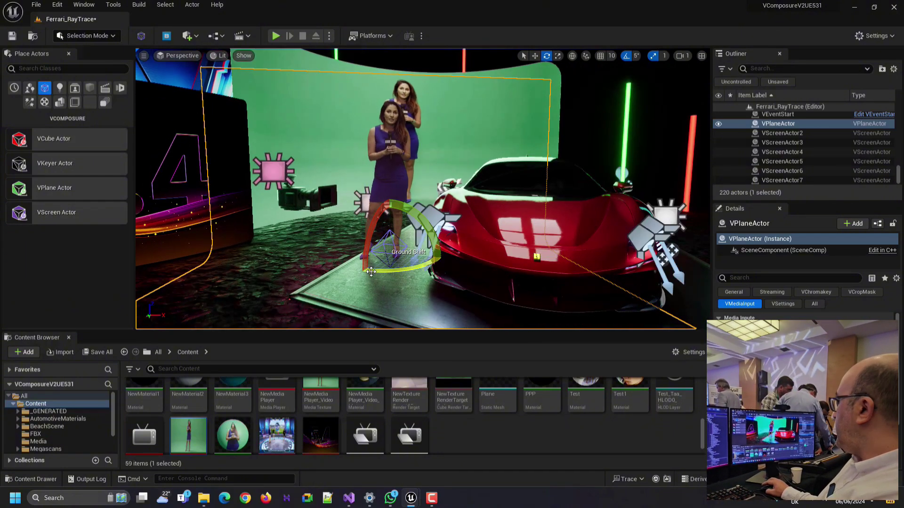
key("g")
left_click(518, 250)
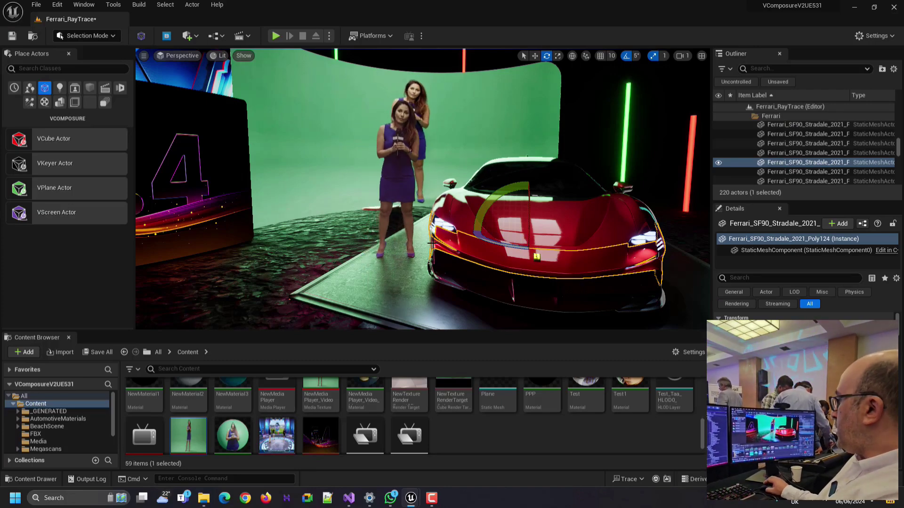
mouse_move(431, 243)
left_mouse_down()
mouse_move(431, 212)
mouse_move(409, 254)
mouse_move(435, 259)
mouse_move(502, 238)
mouse_move(475, 171)
mouse_move(340, 247)
left_mouse_up()
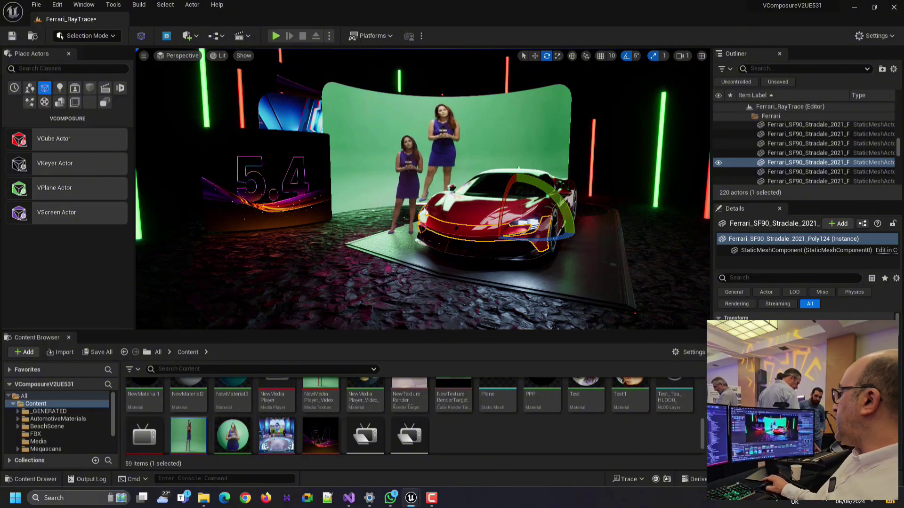
left_click_drag(424, 212, 424, 176)
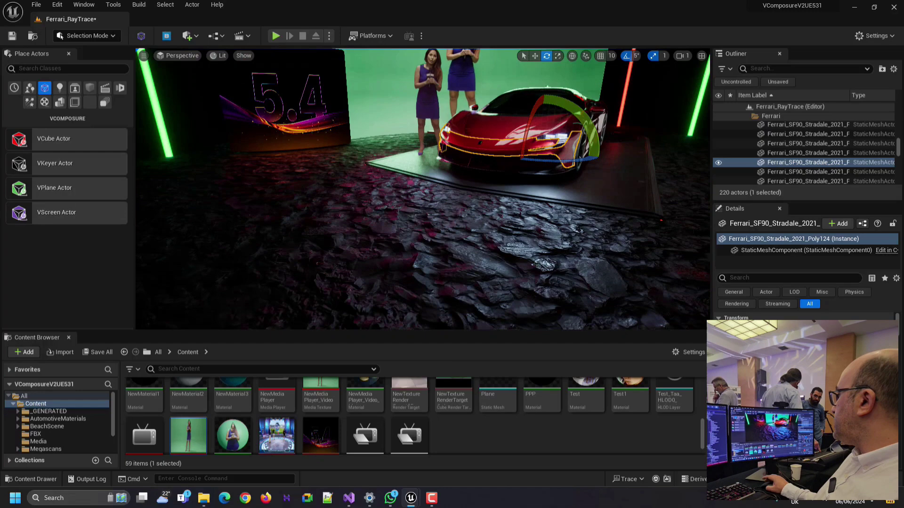
right_click_drag(384, 254, 384, 230)
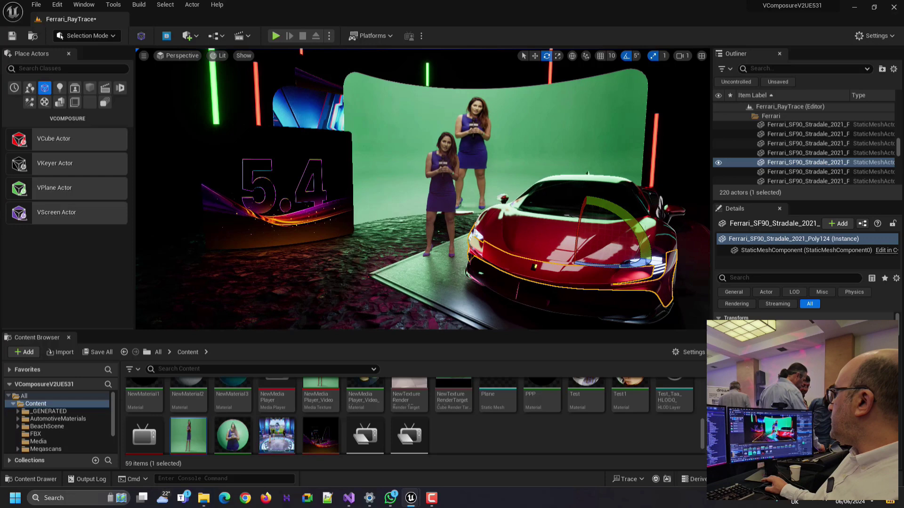
left_click(462, 261)
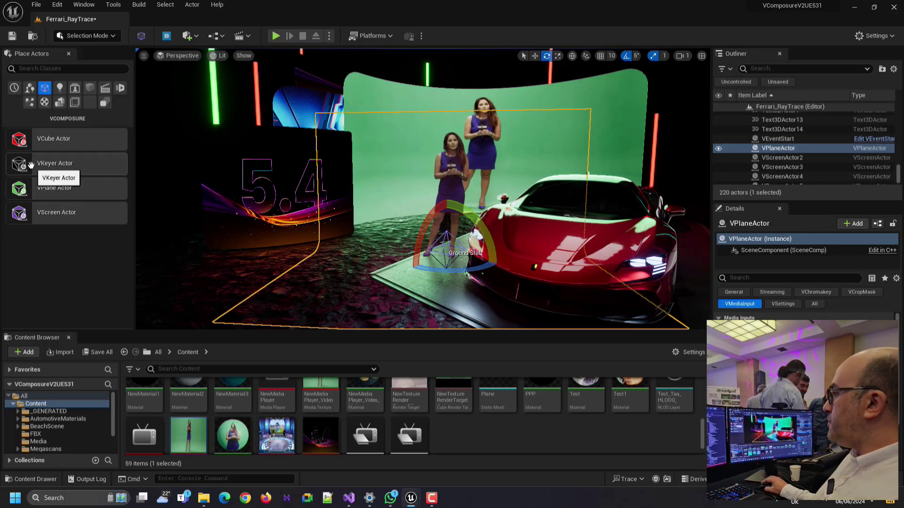